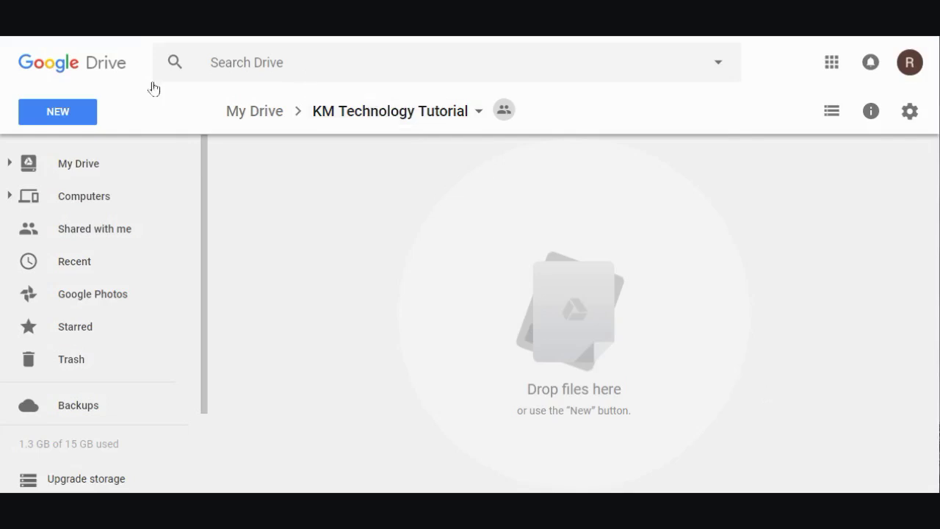
Step: Create a new folder named 'KM Technology Tutorial' by pasting in the name
left_click(78, 117)
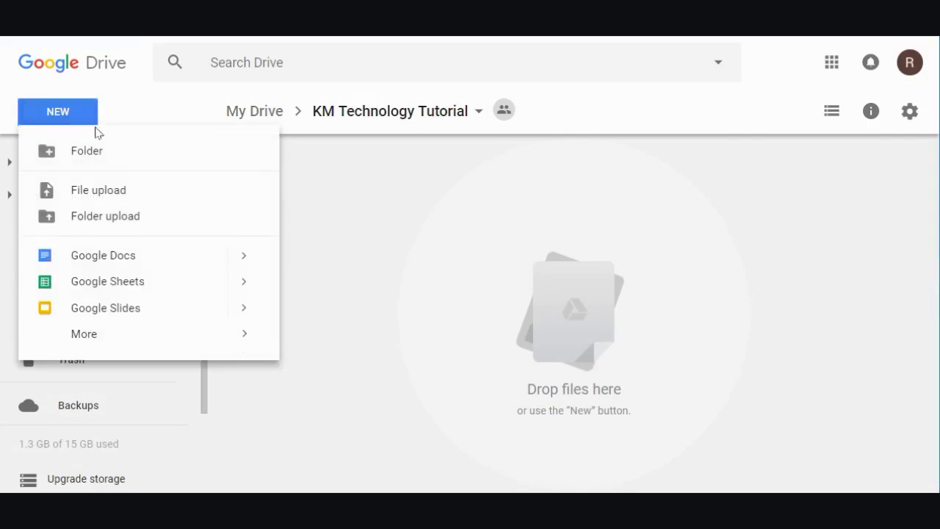
left_click(107, 153)
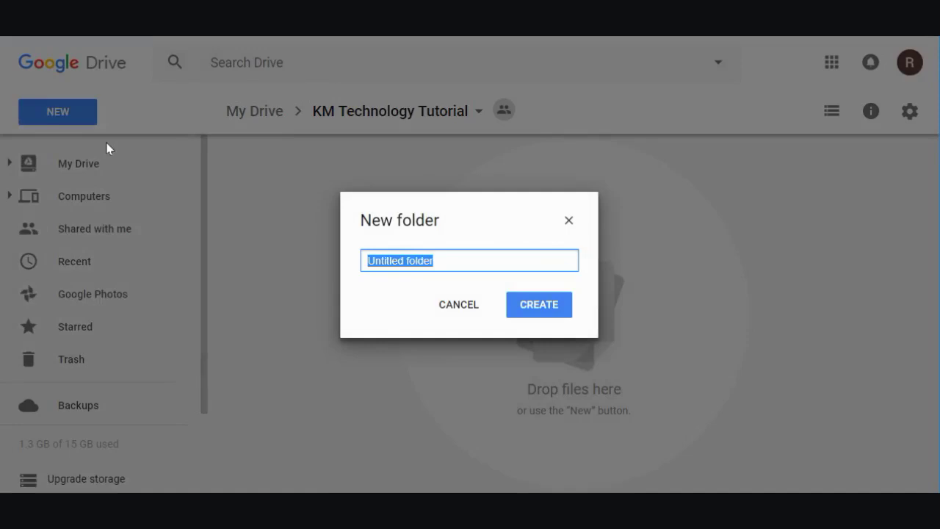
type("KM Technology Tutorial")
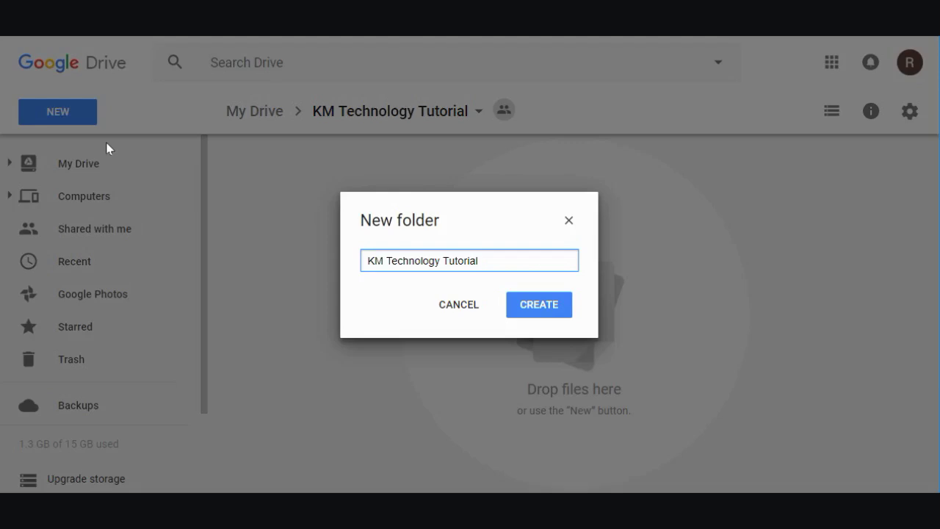
left_click(533, 310)
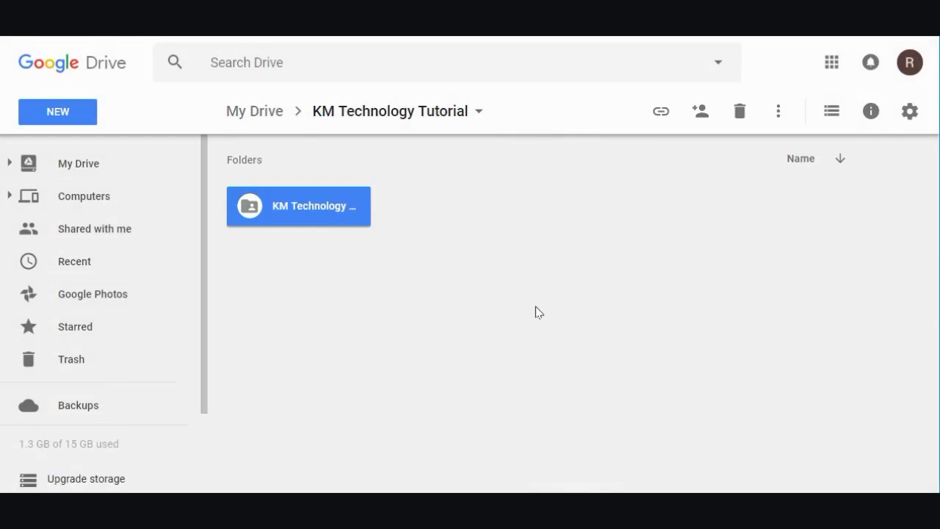
Step: Open the new KM Technology Tutorial folder and upload the KM Tutorial Word file into it
double_click(322, 205)
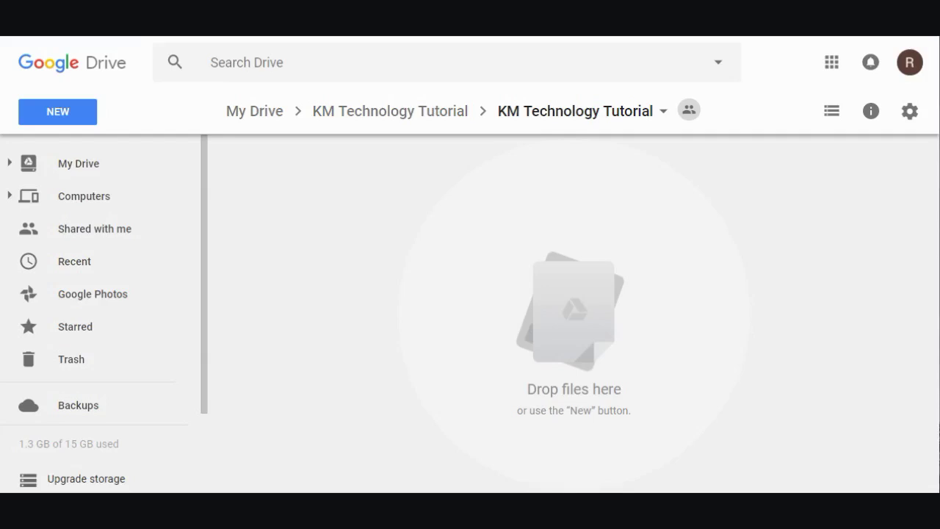
left_click(88, 122)
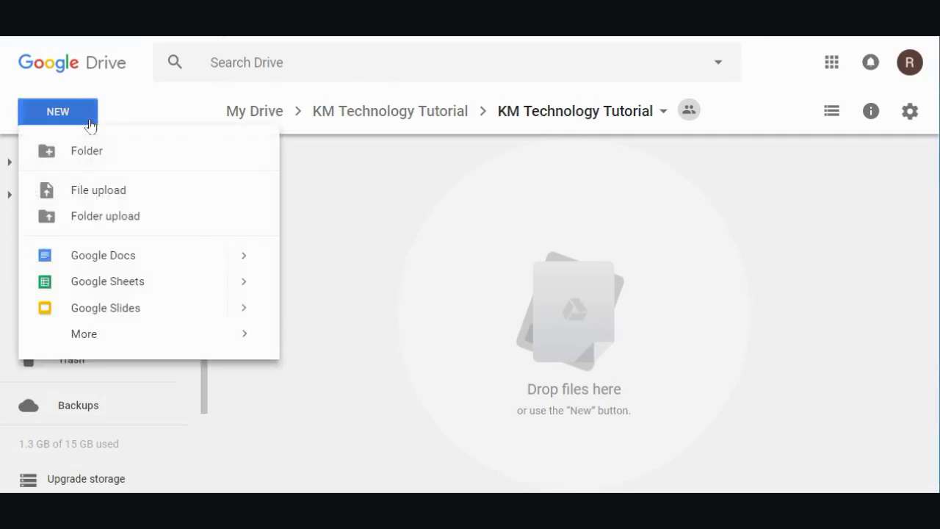
left_click(123, 189)
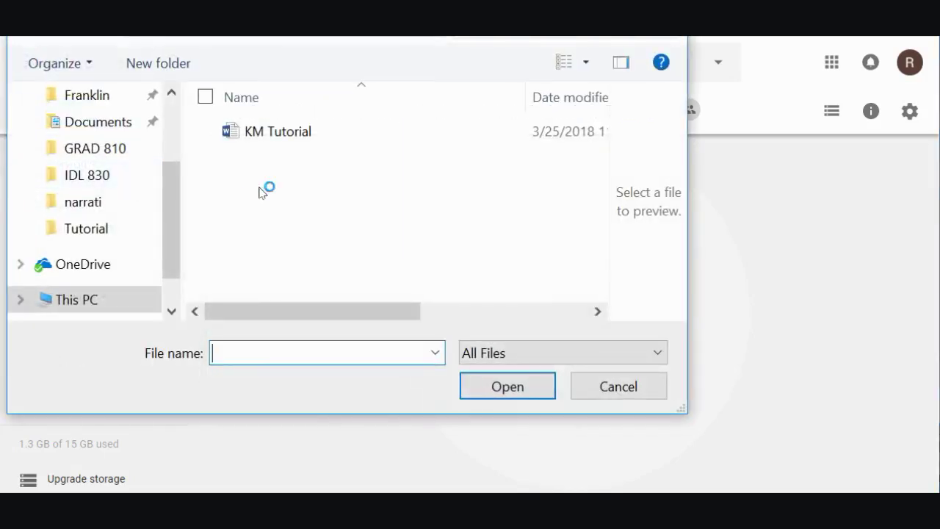
left_click(267, 132)
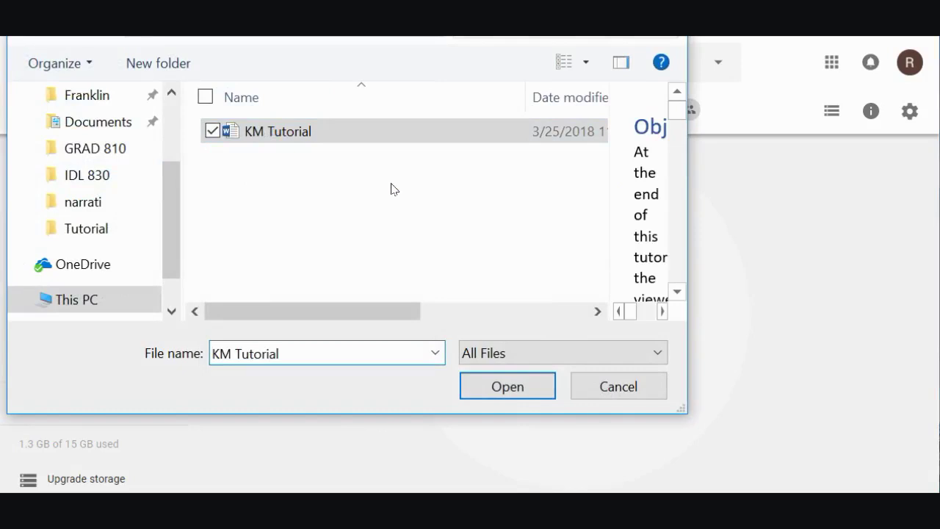
left_click(507, 386)
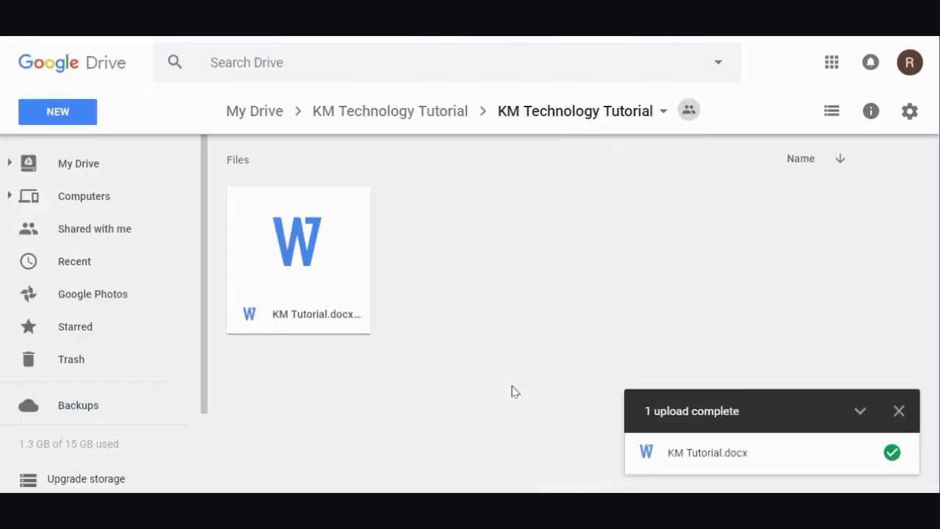
Step: Close the upload-complete notice and bring up the subfolder's options menu
left_click(899, 412)
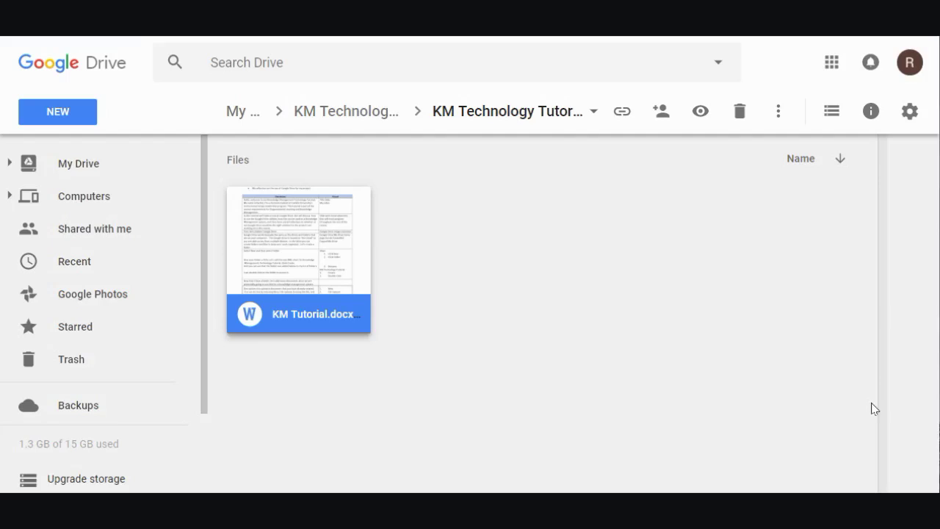
left_click(71, 114)
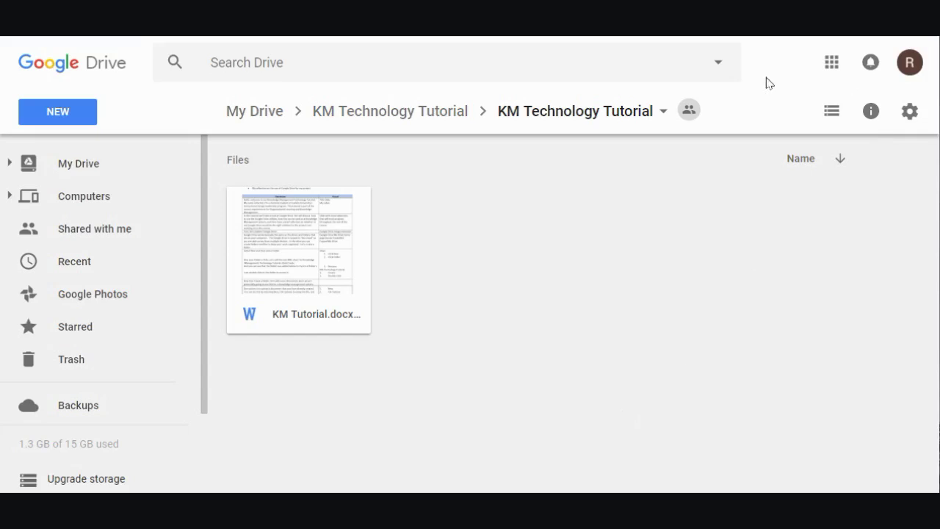
Step: Open sharing for the current subfolder and add a contact as recipient
left_click(659, 116)
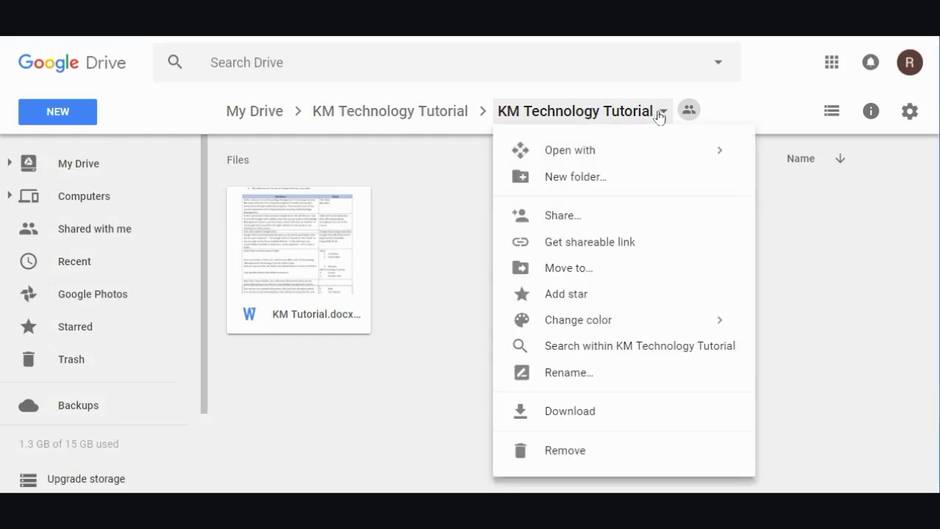
left_click(585, 218)
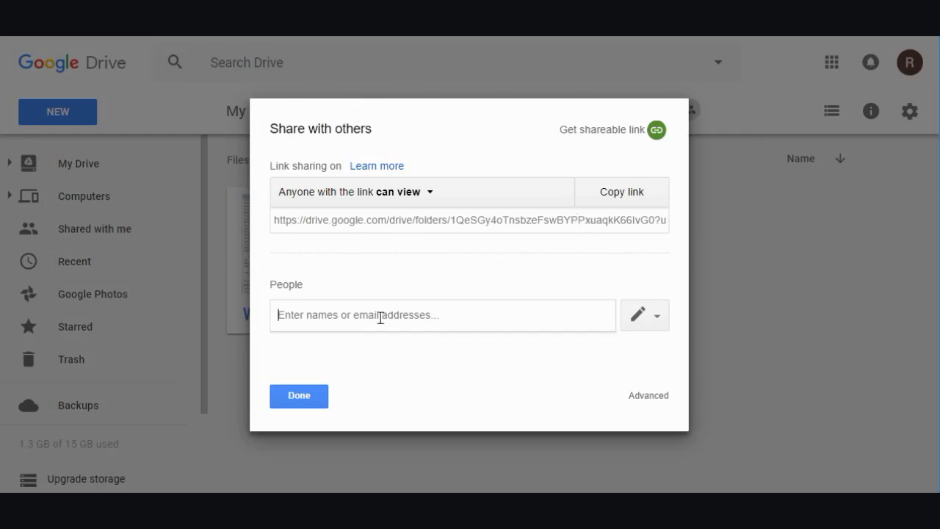
type("Rachel")
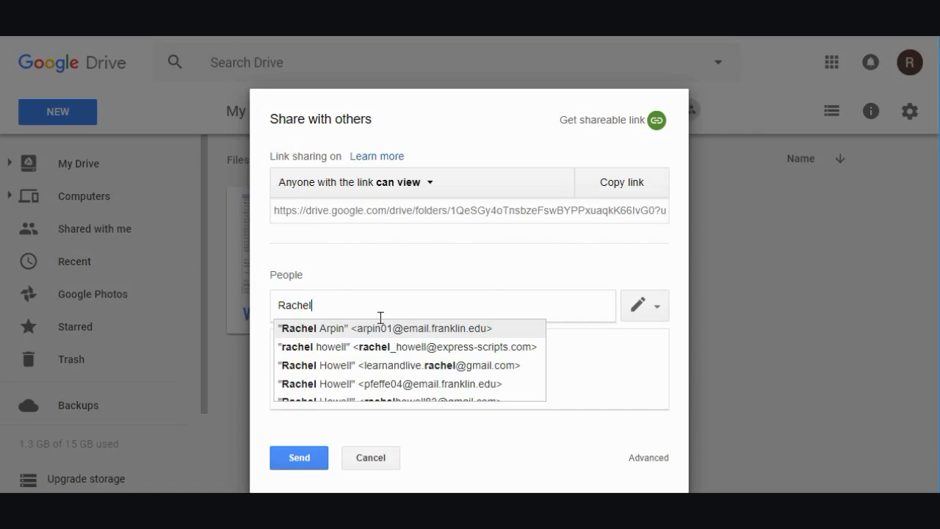
left_click(395, 332)
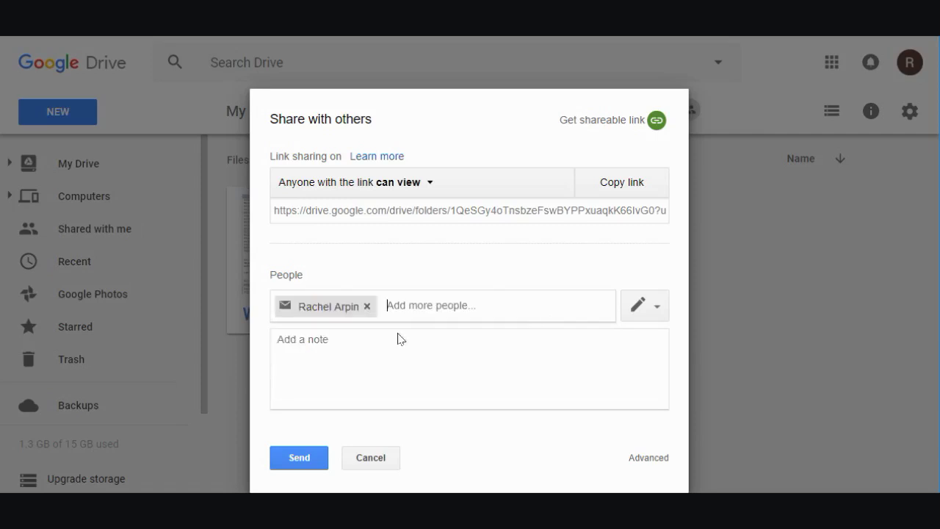
Step: Keep edit access, add note 'Please review and provide feedback', and send without sign-in
left_click(658, 310)
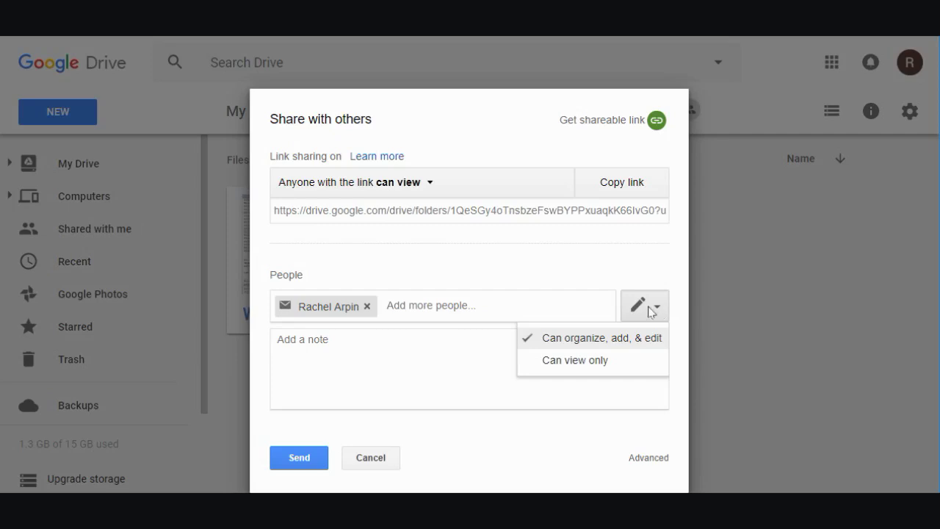
left_click(636, 338)
left_click(547, 350)
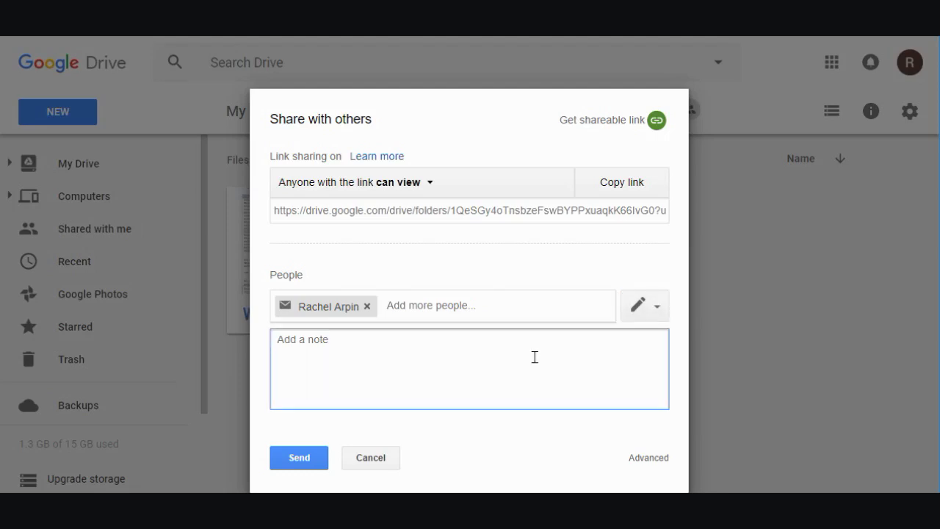
type("Please review and probide")
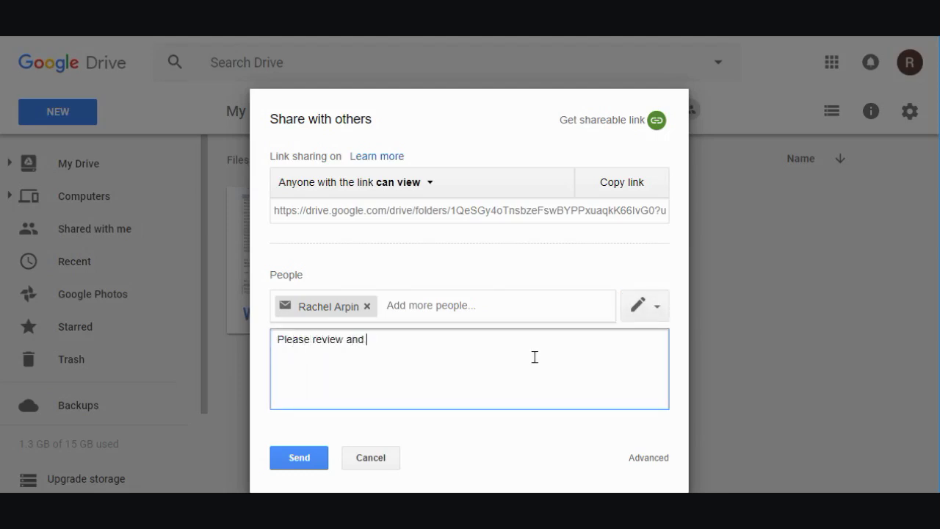
key("BackSpace")
key("BackSpace")
key("BackSpace")
key("BackSpace")
type("vide feedback")
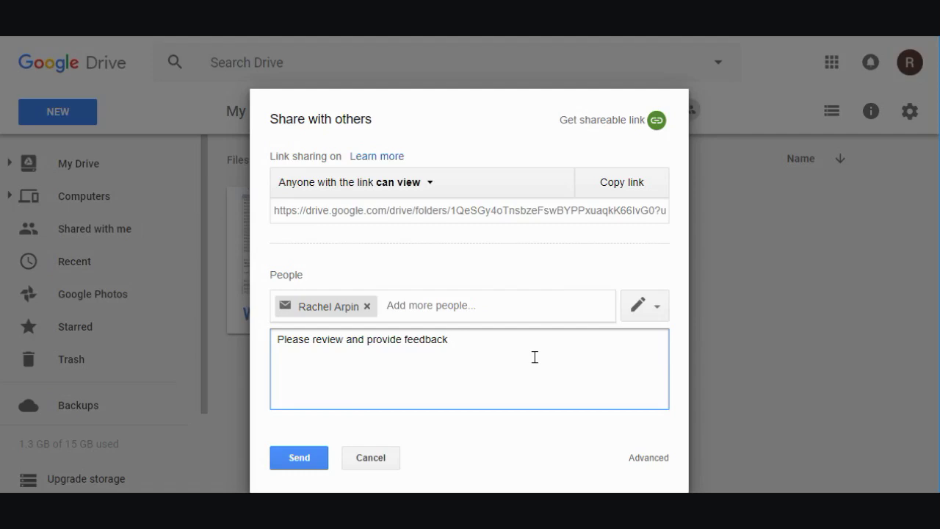
left_click(309, 466)
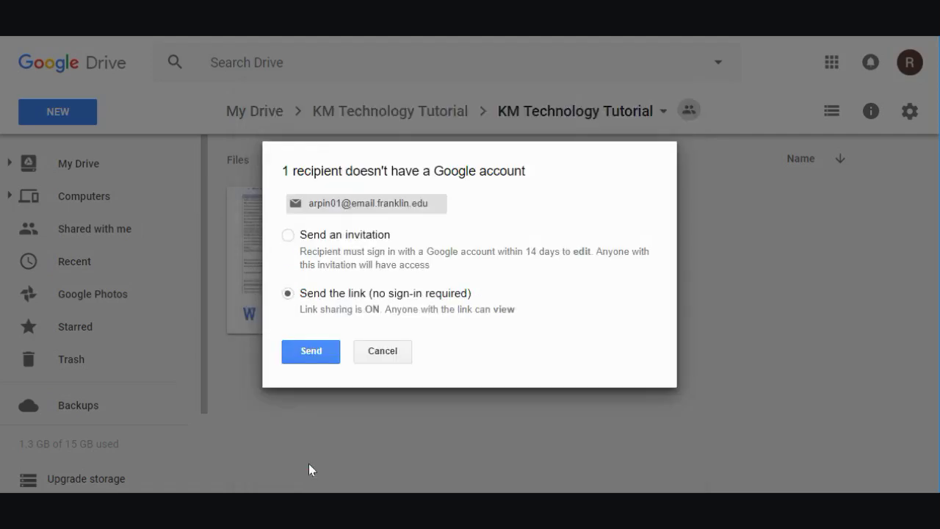
left_click(315, 354)
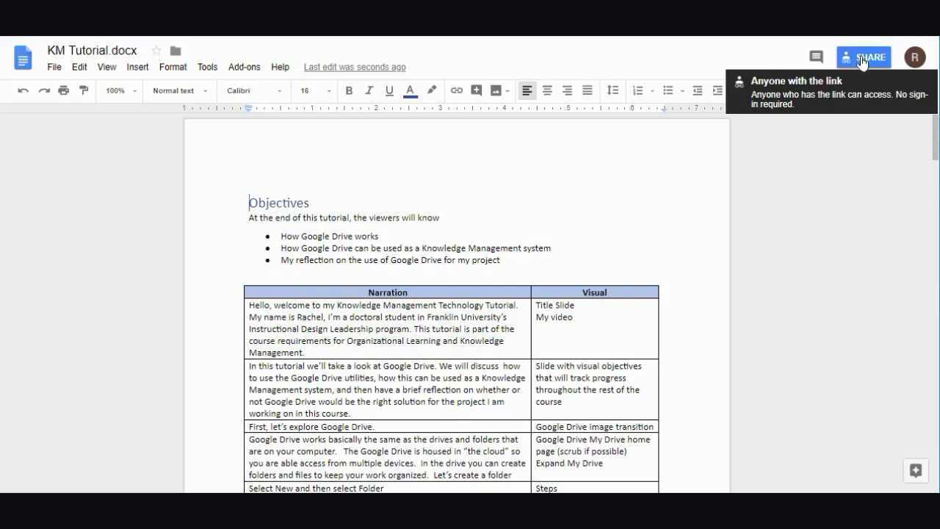
Step: Share the document with a contact and set their permission to Can comment
left_click(864, 59)
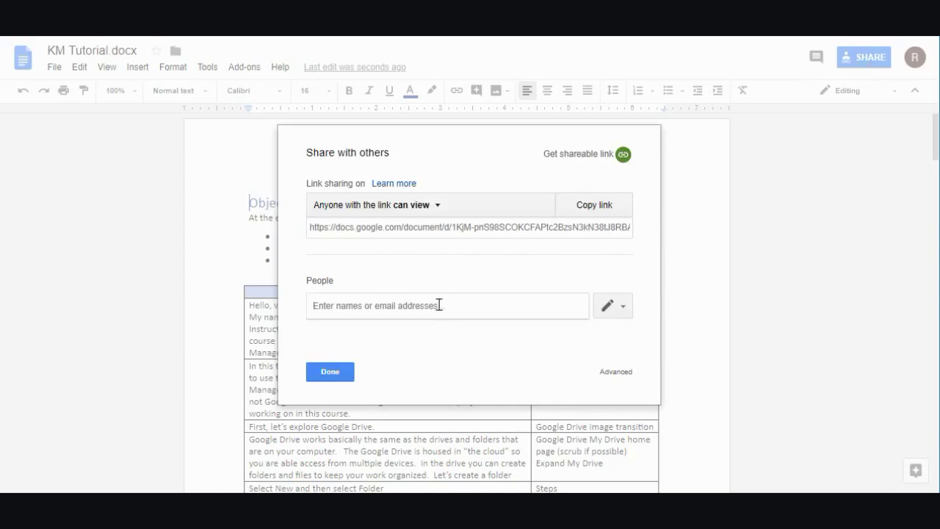
type("Rachel")
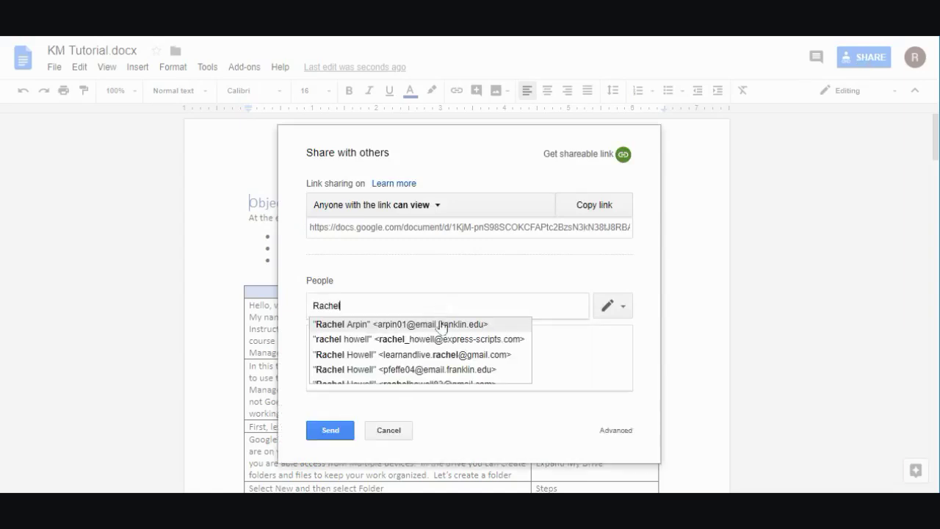
left_click(442, 328)
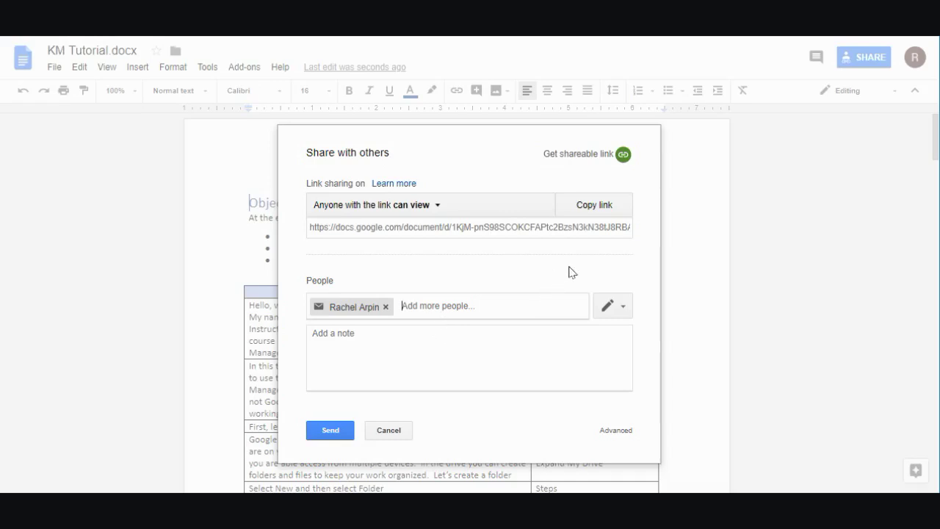
left_click(624, 306)
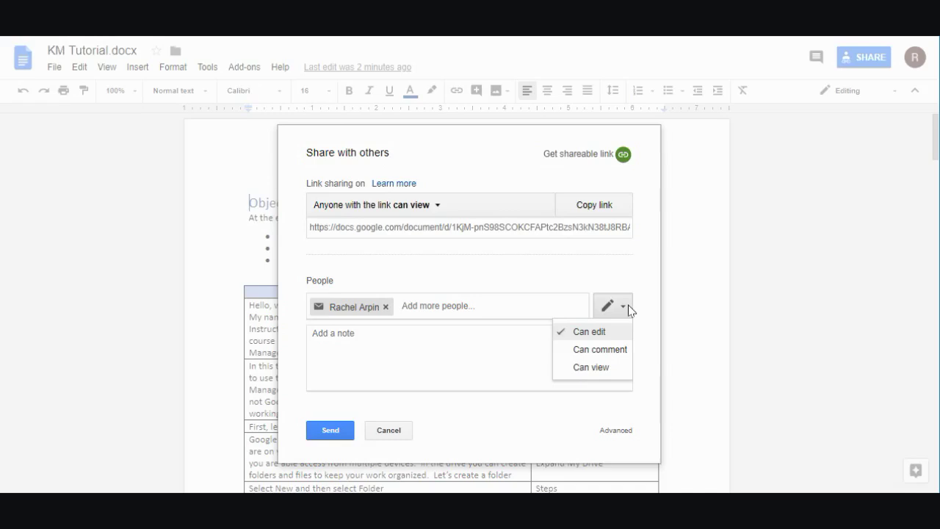
left_click(620, 348)
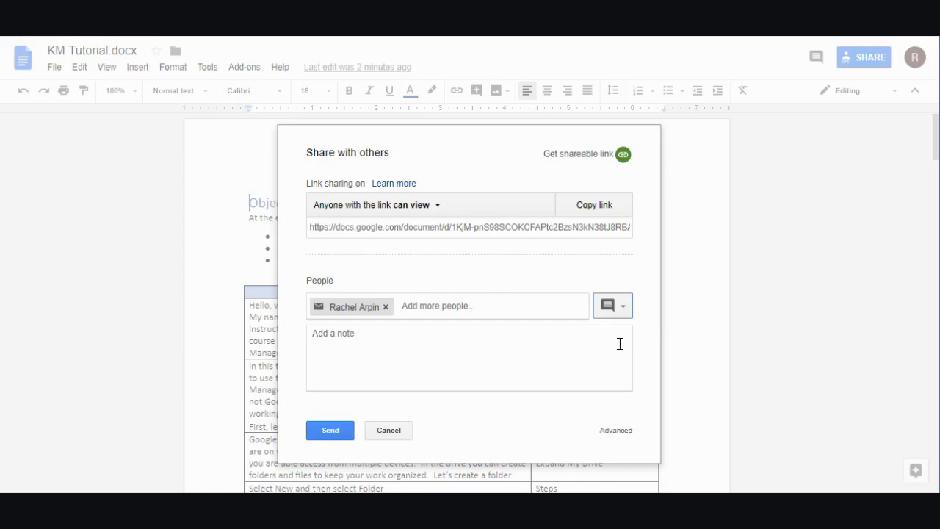
Step: Add the note 'please review and comment' and send the link without sign-in
left_click(483, 360)
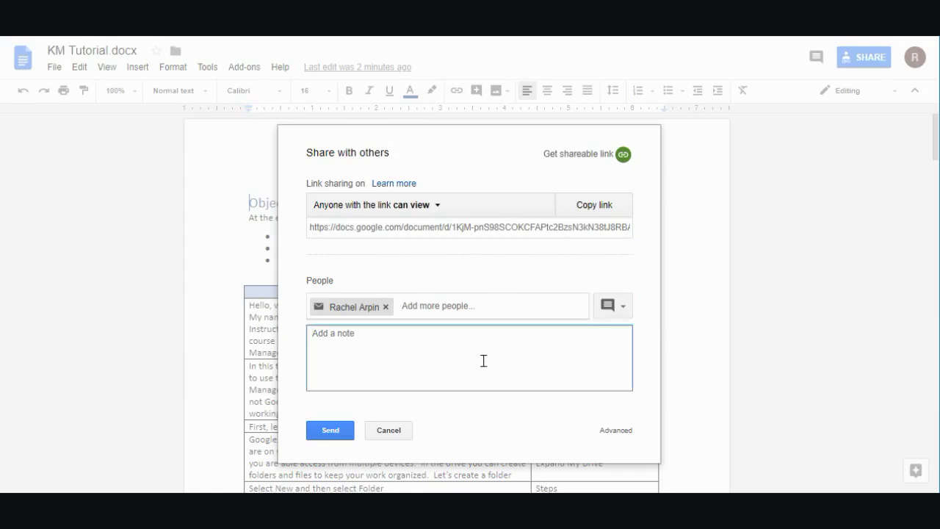
type("please review and comment")
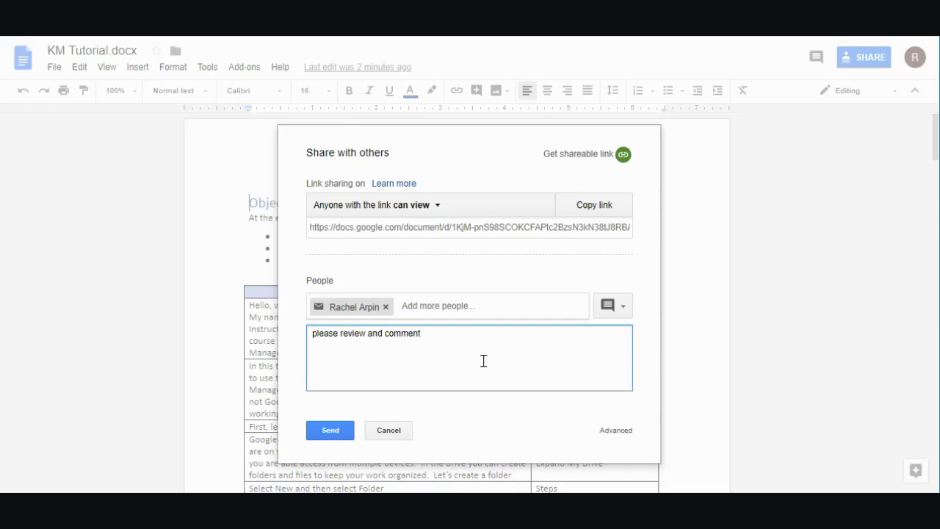
left_click(340, 431)
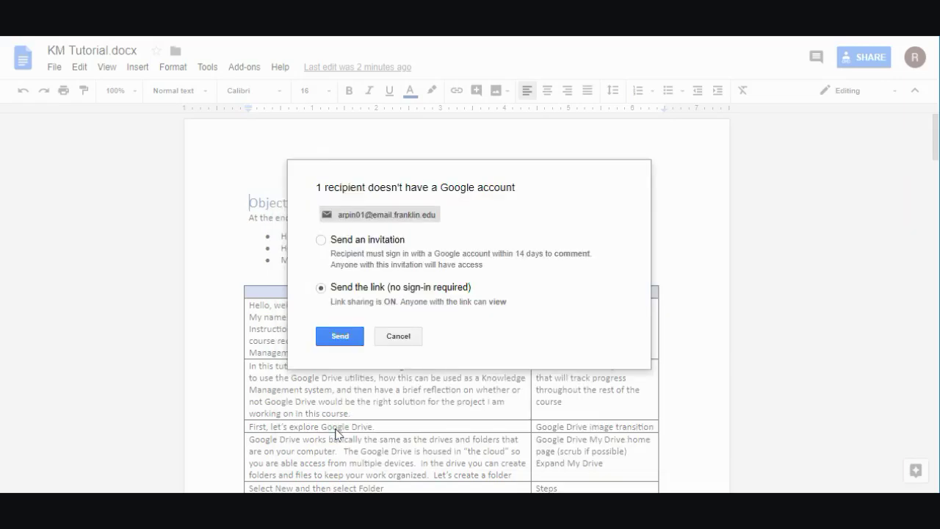
left_click(340, 336)
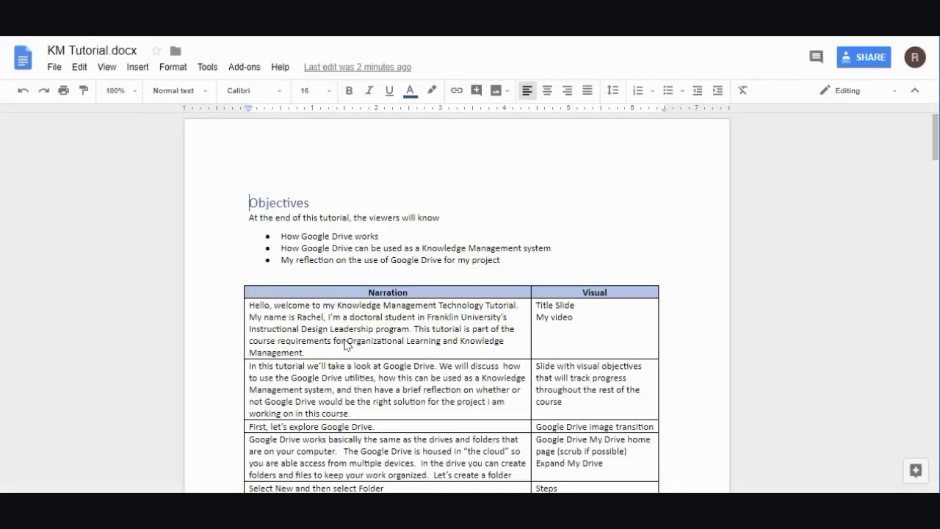
Step: Select the end of the second Objectives bullet and post the comment 'lets review'
left_click(816, 68)
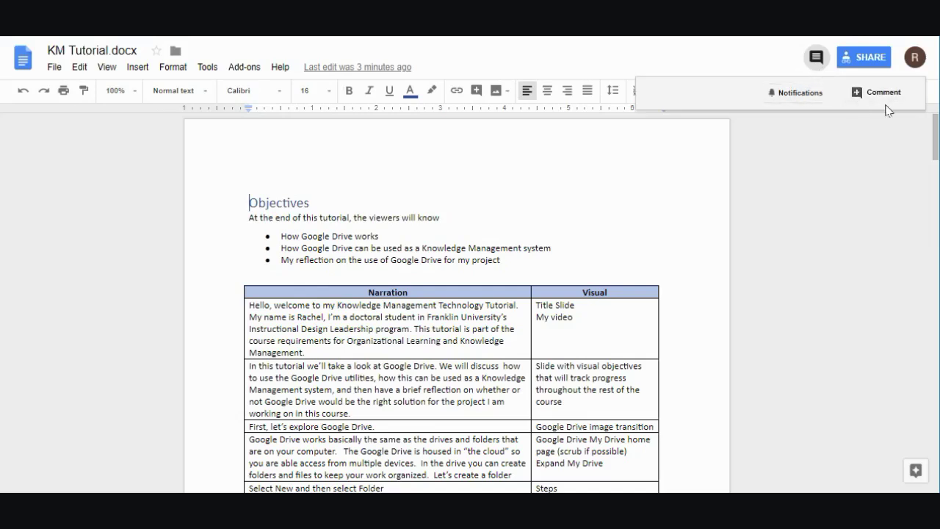
left_click(467, 248)
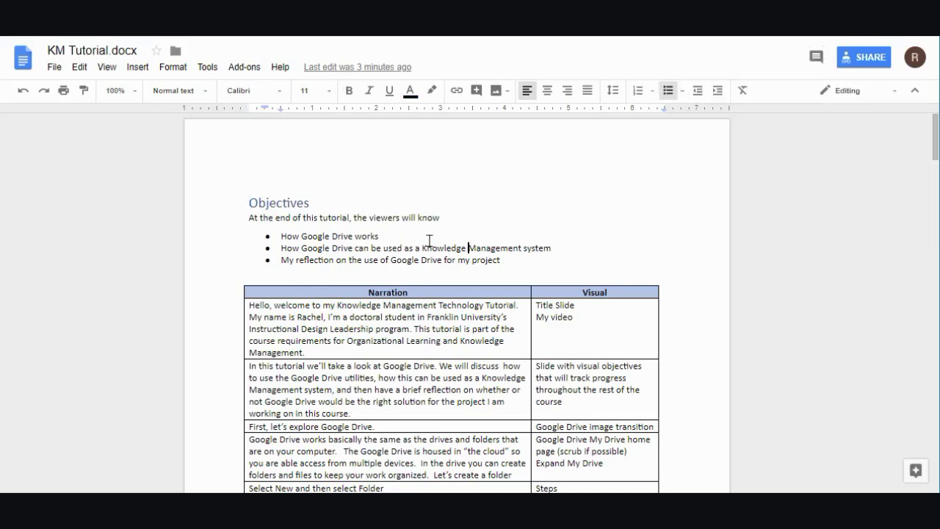
left_click_drag(408, 248, 555, 248)
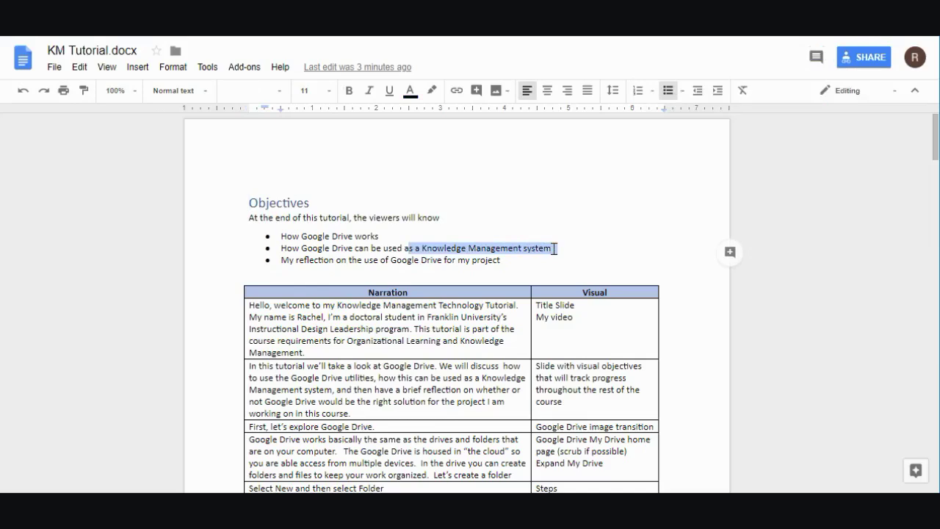
left_click(815, 60)
left_click(895, 94)
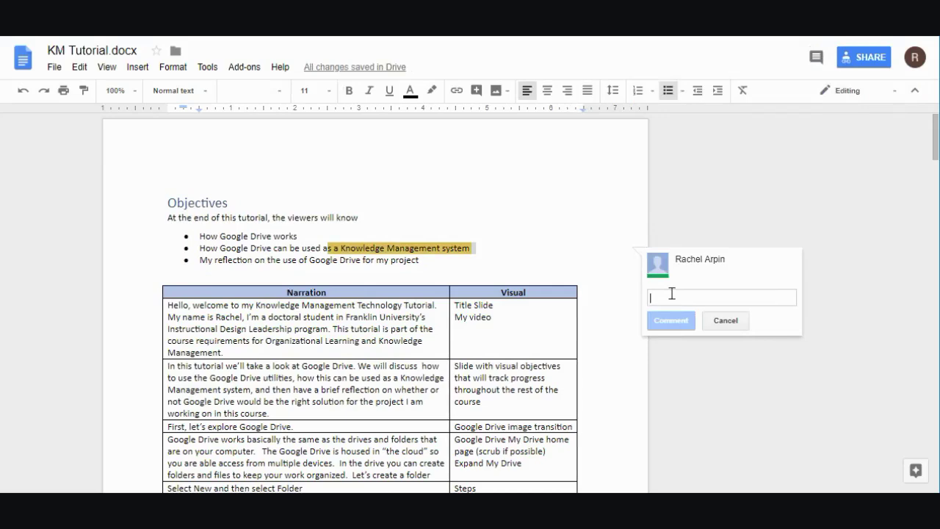
type("lets ")
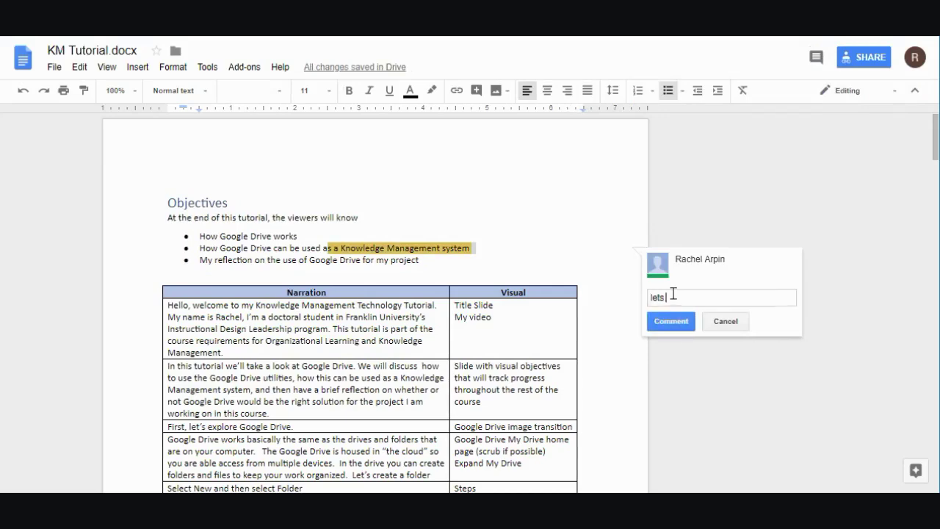
type("review")
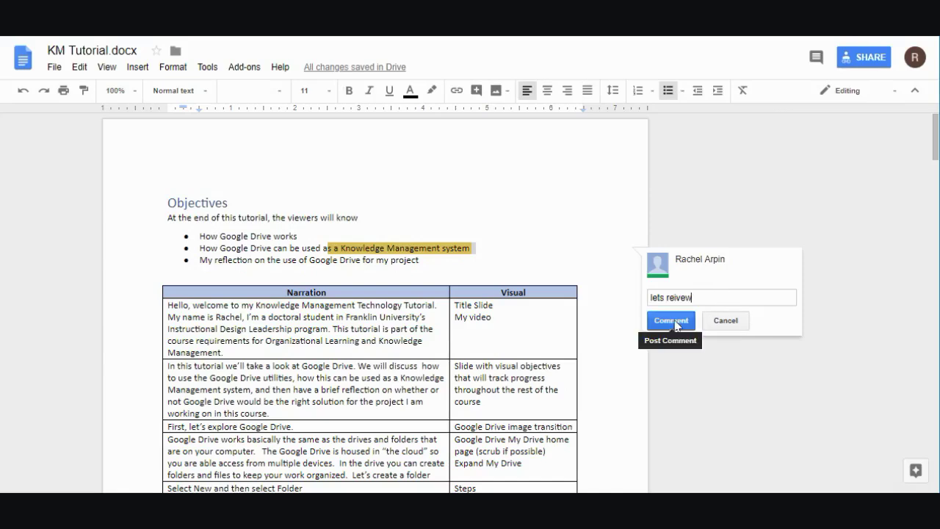
left_click(676, 323)
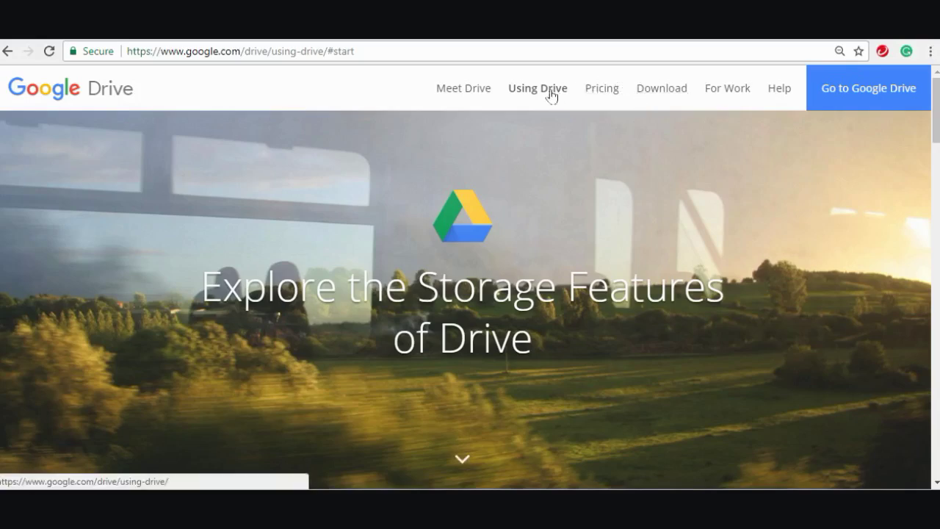
Step: Jump to the Drive Features section and scroll down to the Scan documents feature
left_click(460, 459)
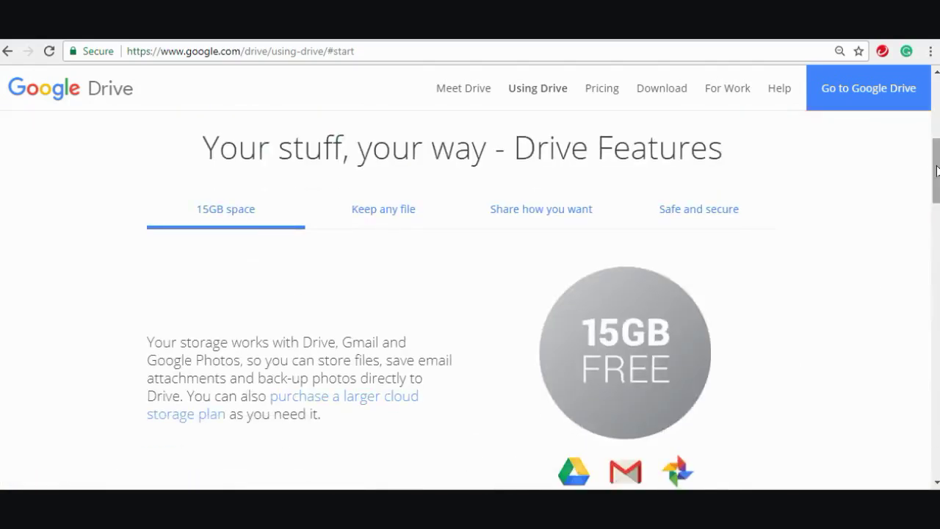
left_click_drag(937, 171, 938, 398)
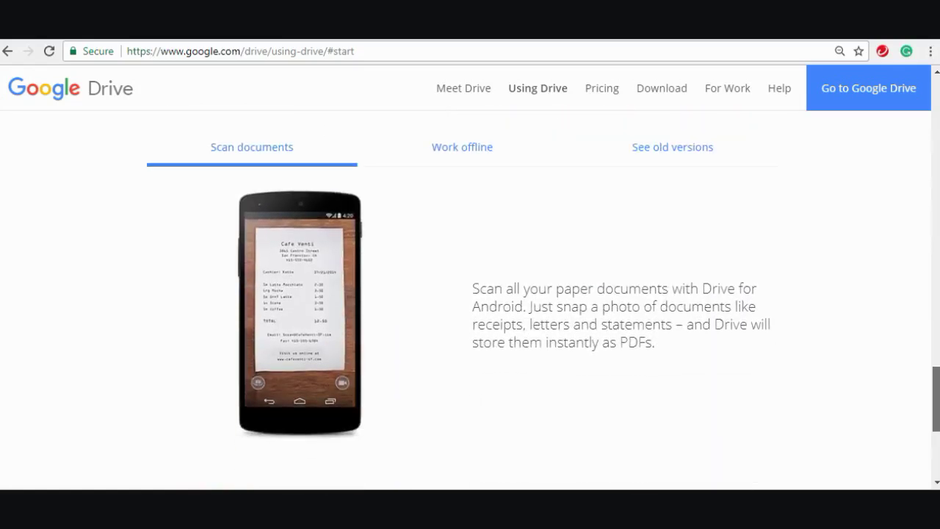